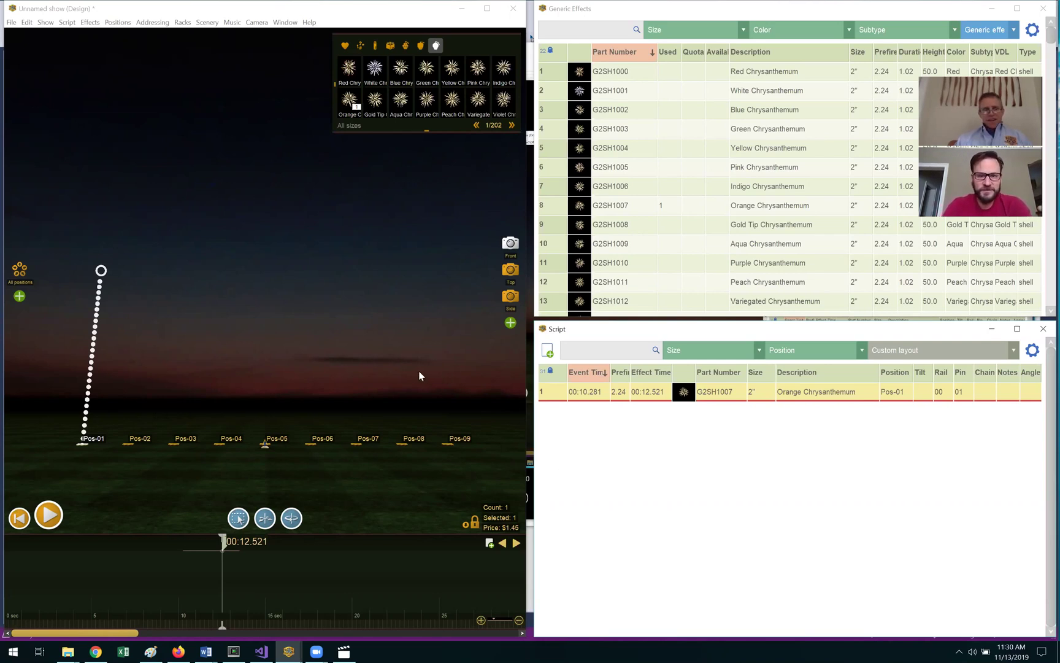
Replace the lone shell with a 2" Orange Chrysanthemum at each of Pos-01 to Pos-09, then preview.
{"action": "key", "text": "Delete"}
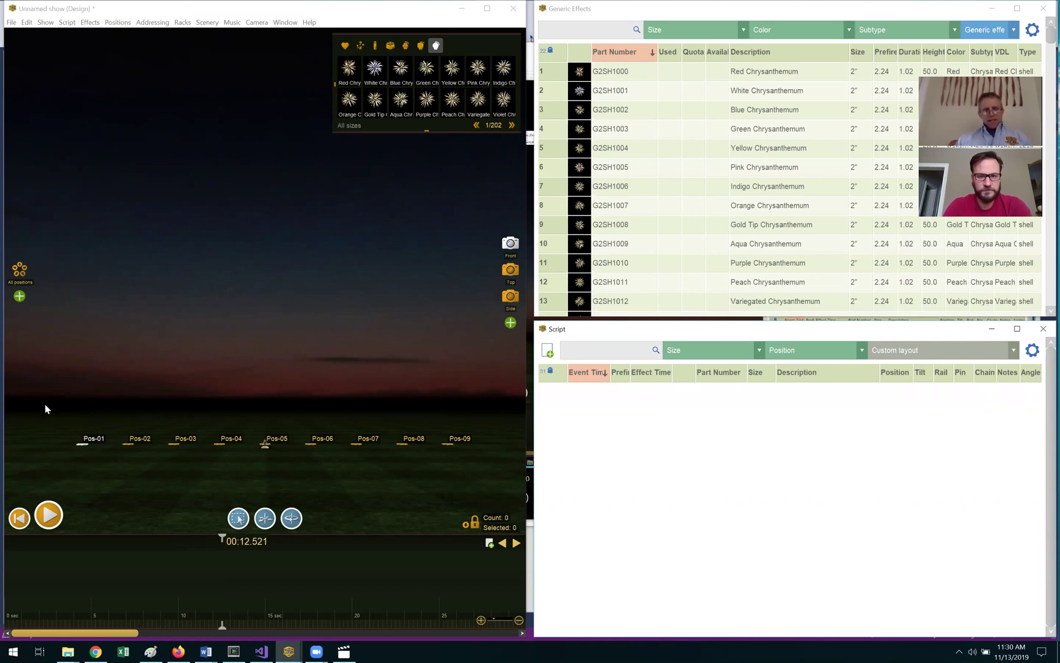
{"action": "left_click_drag", "start_coordinate": [45, 403], "coordinate": [469, 484]}
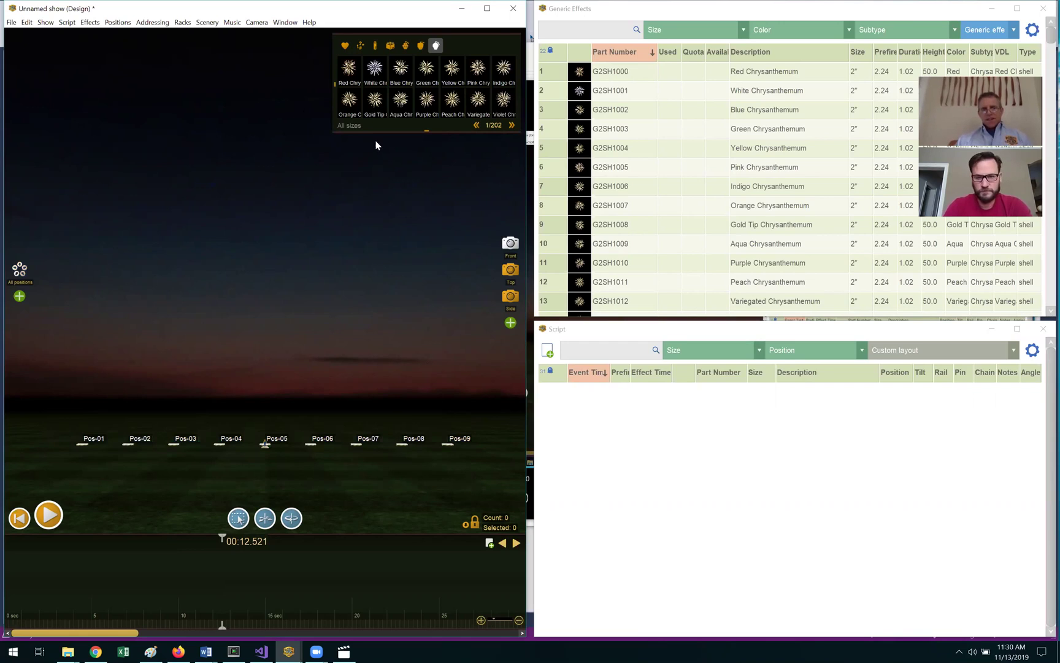
{"action": "double_click", "coordinate": [352, 106]}
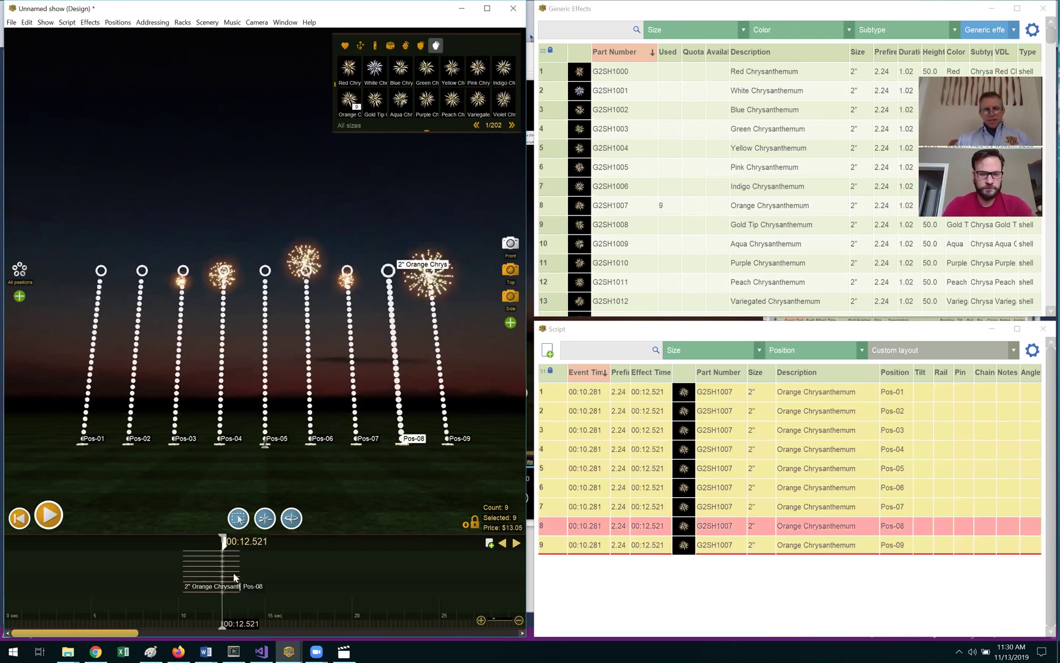
{"action": "key", "text": "Left"}
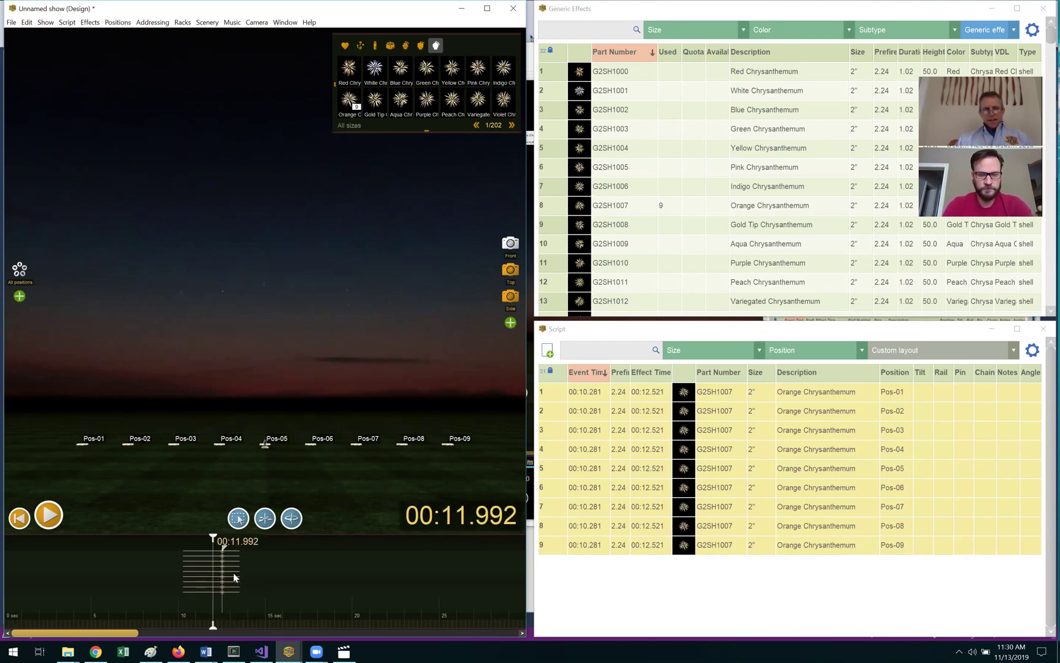
{"action": "left_click", "coordinate": [233, 572]}
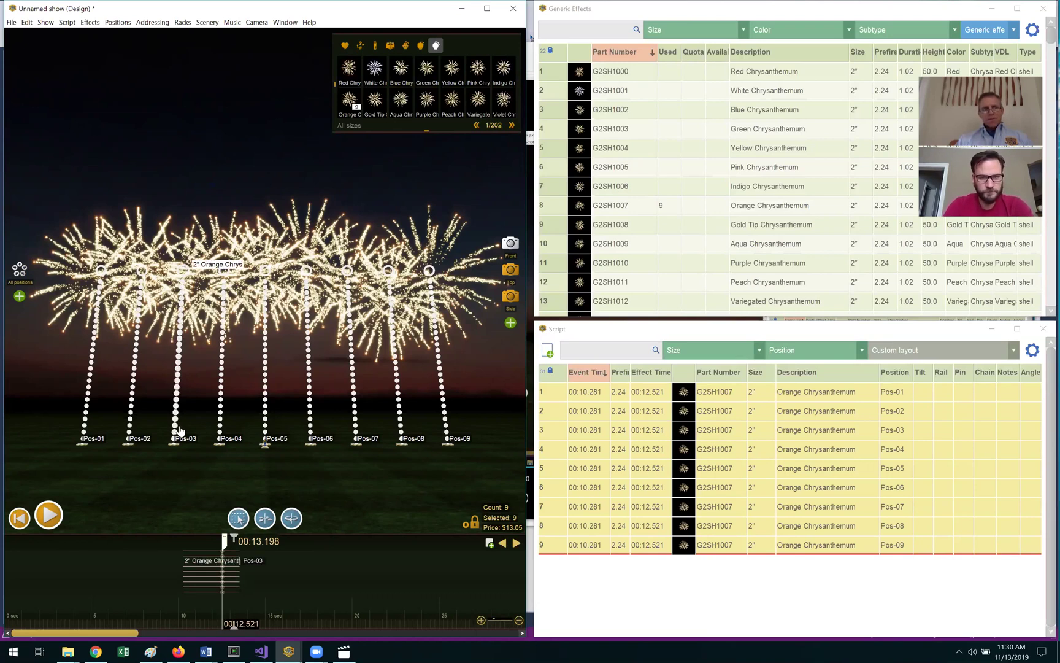
Make the nine chrysanthemums a 0.8 s sequence at 0.1 s intervals, then scrub to review it.
{"action": "left_click", "coordinate": [66, 23]}
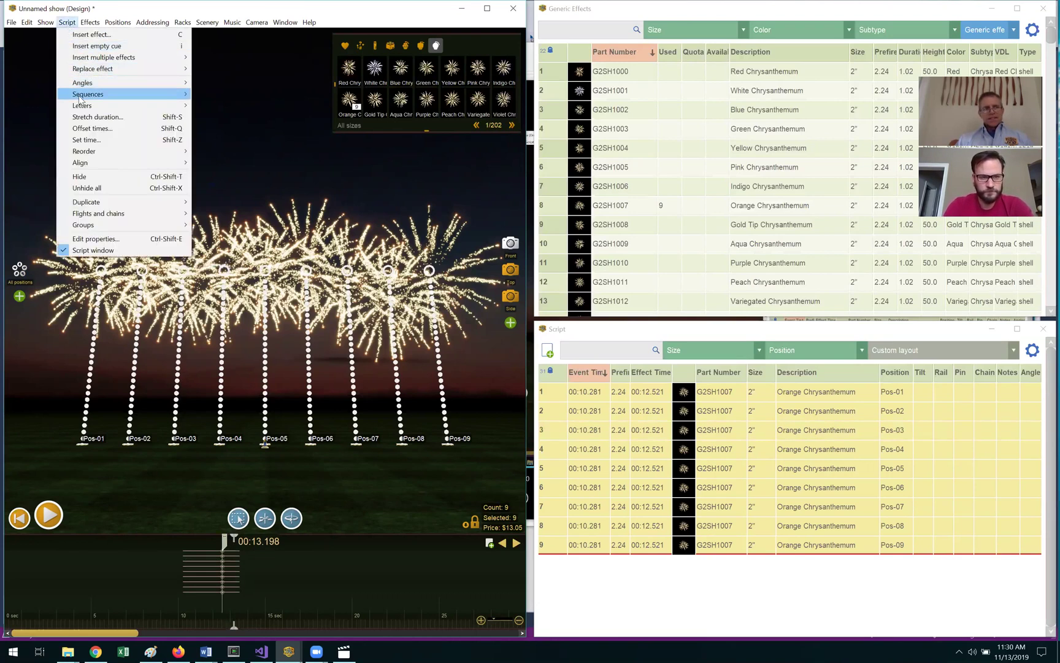
{"action": "mouse_move", "coordinate": [85, 95]}
{"action": "left_click", "coordinate": [246, 96]}
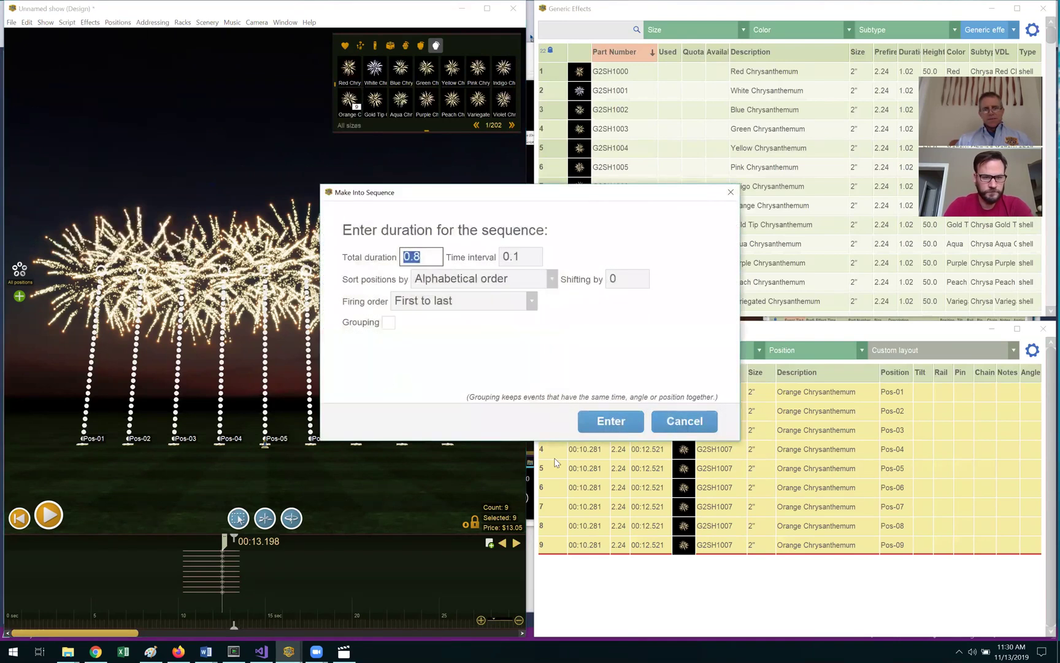
{"action": "left_click", "coordinate": [618, 423]}
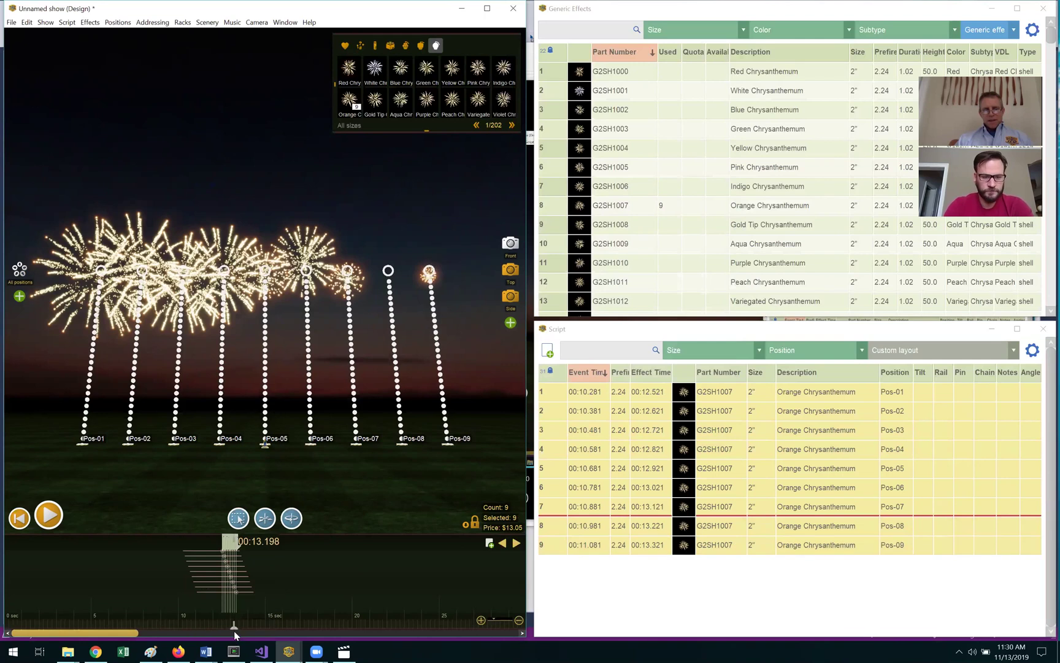
{"action": "mouse_move", "coordinate": [234, 631]}
{"action": "mouse_move", "coordinate": [234, 631]}
{"action": "left_mouse_down"}
{"action": "mouse_move", "coordinate": [217, 630]}
{"action": "mouse_move", "coordinate": [234, 631]}
{"action": "left_mouse_up"}
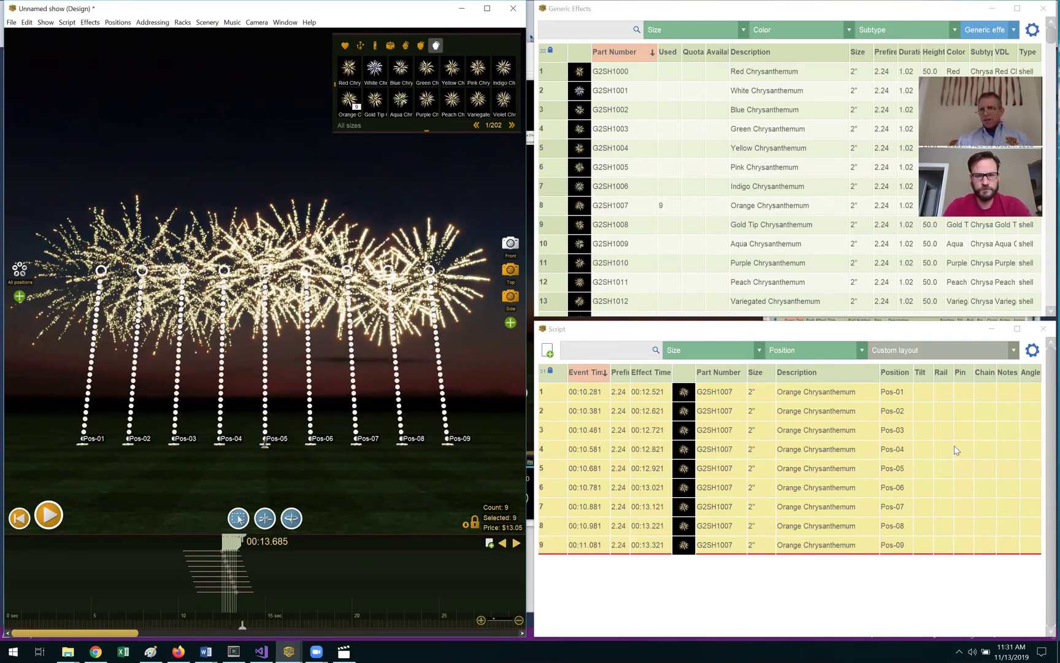
Open Address Show for the whole show, keep Cobra as firing system, and list the COBRA module types.
{"action": "left_click", "coordinate": [947, 394]}
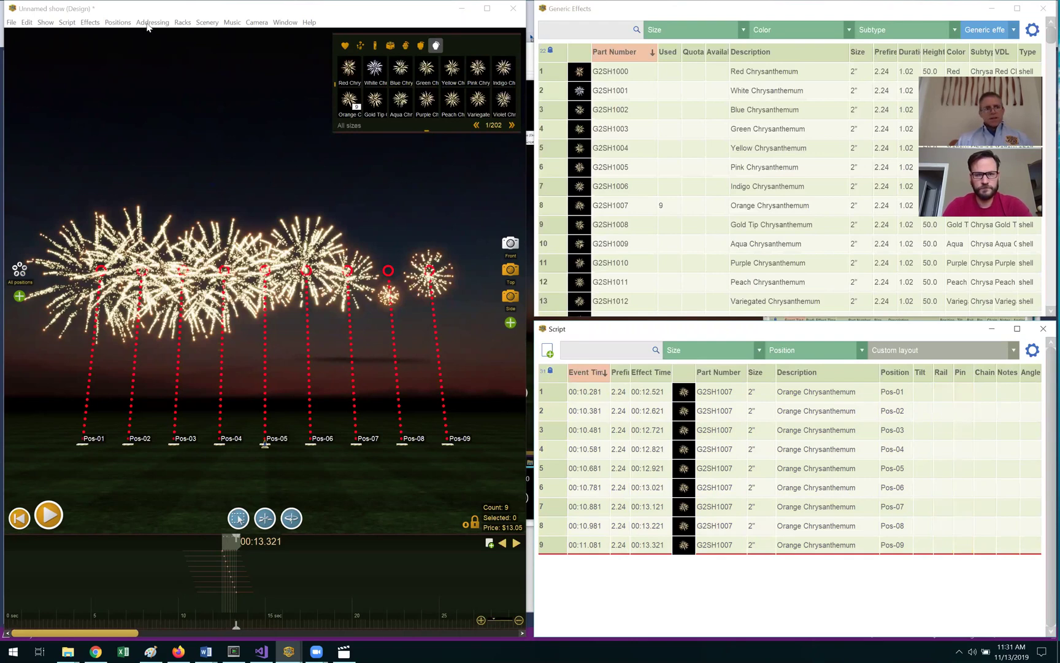
{"action": "left_click", "coordinate": [151, 22]}
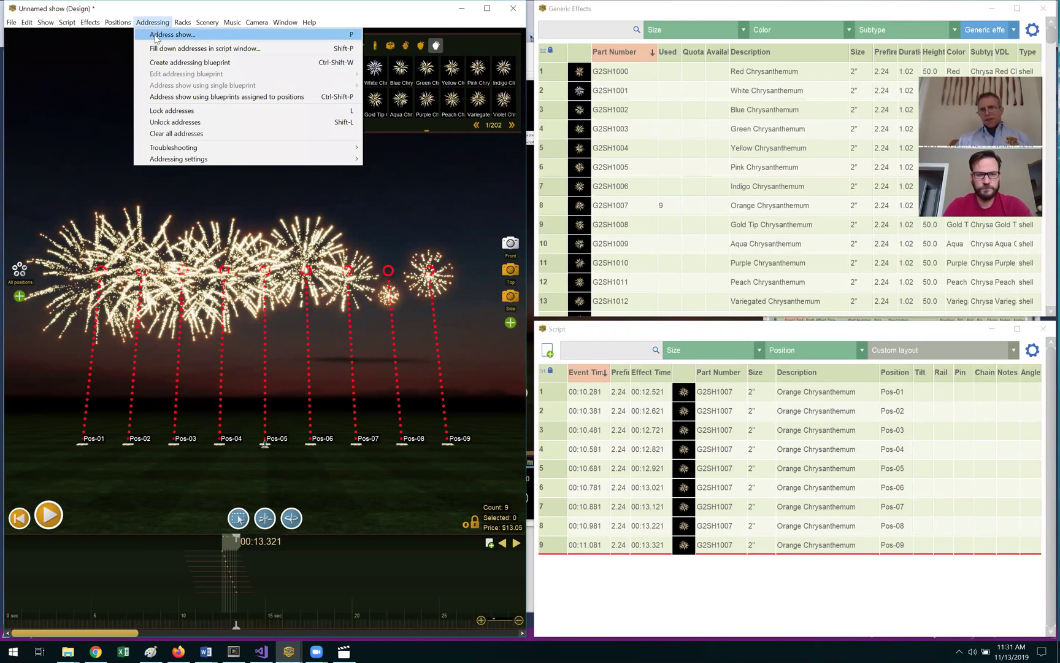
{"action": "left_click", "coordinate": [155, 36]}
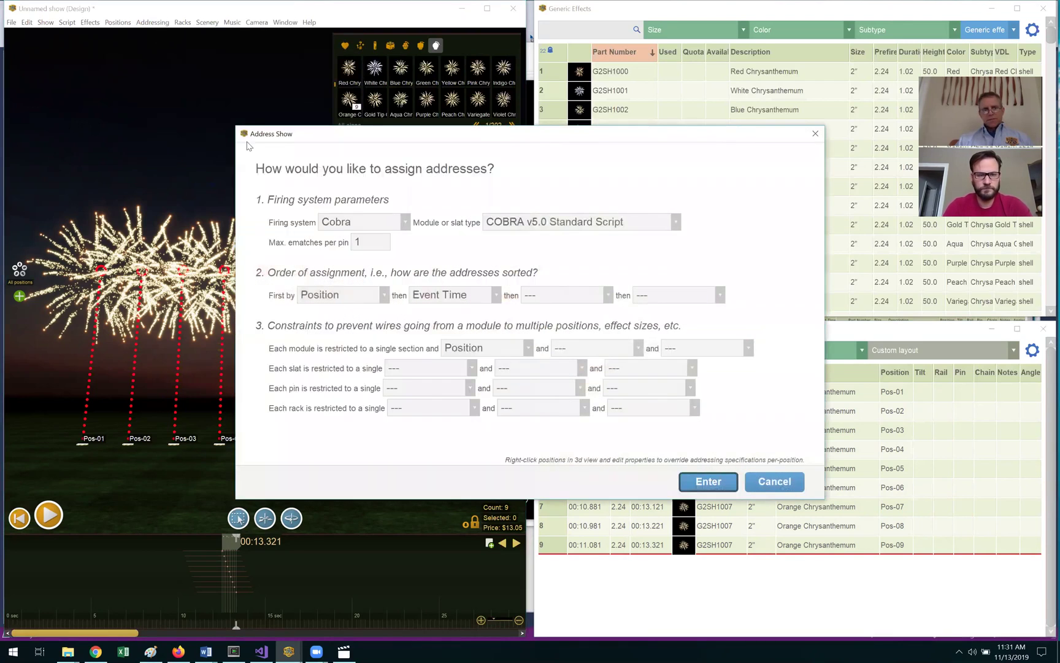
{"action": "left_click", "coordinate": [365, 231]}
{"action": "left_click", "coordinate": [366, 231]}
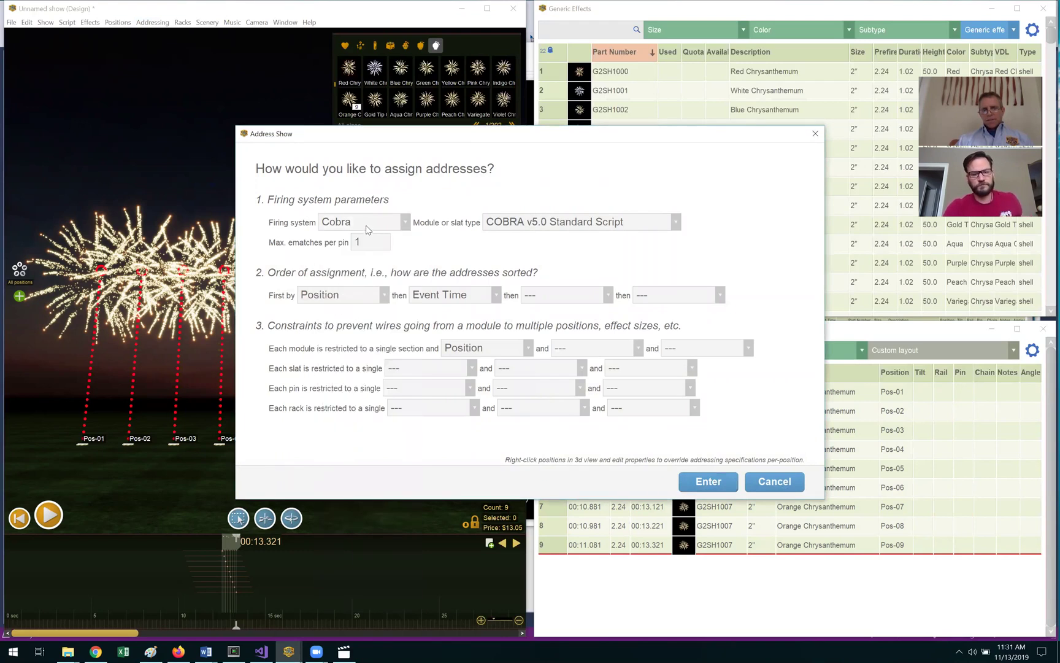
{"action": "left_click", "coordinate": [522, 226]}
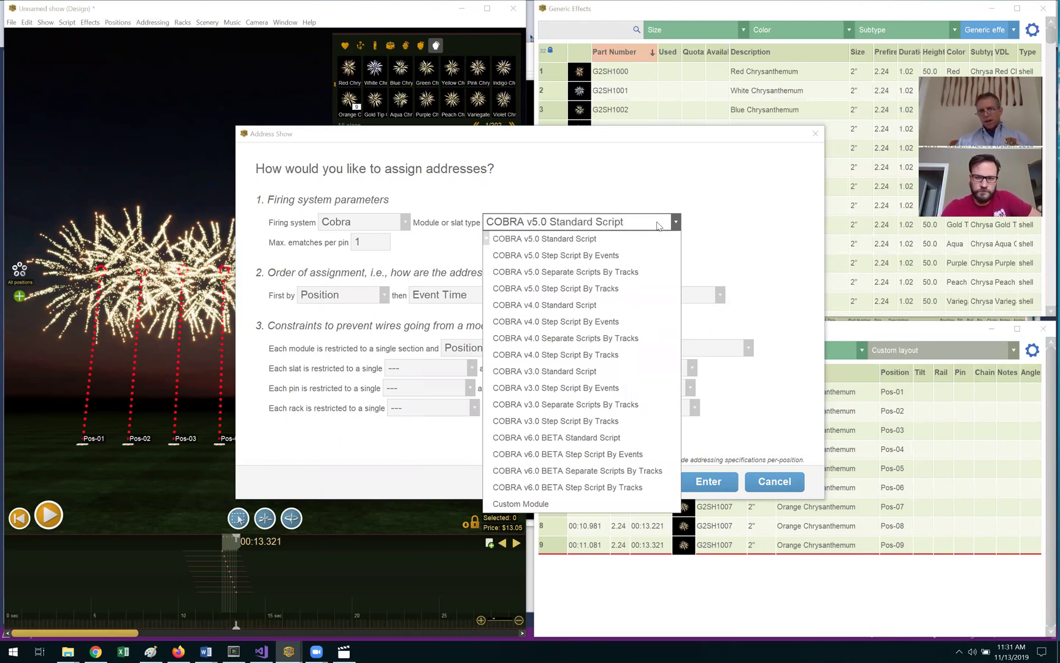
Choose COBRA v5.0 Standard Script from the module type list.
{"action": "key", "text": "Down"}
{"action": "key", "text": "Down"}
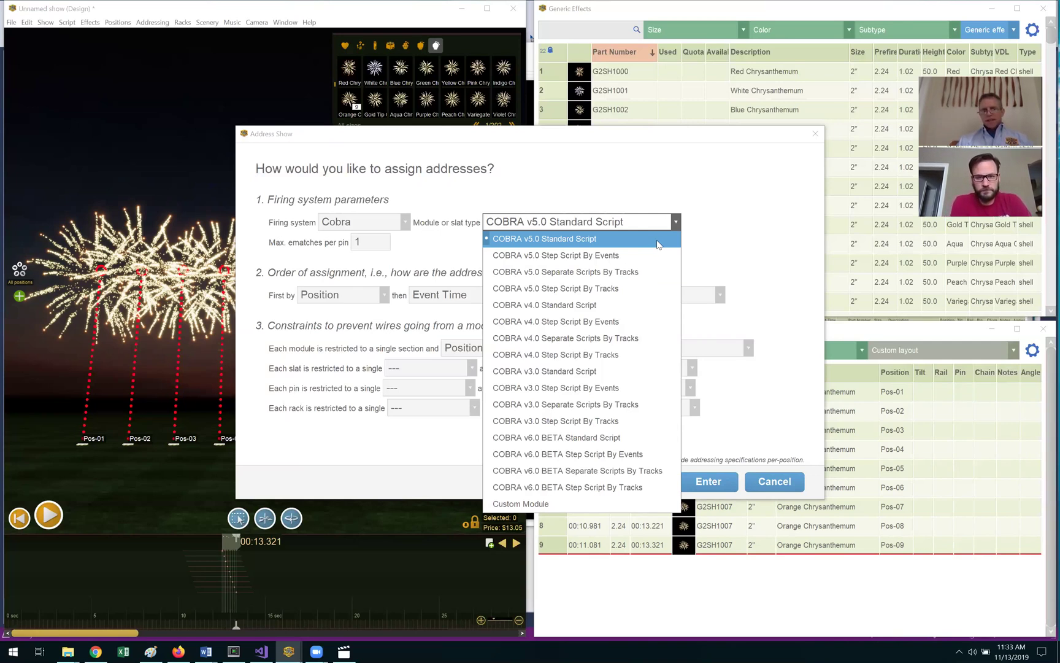
{"action": "left_click", "coordinate": [657, 244]}
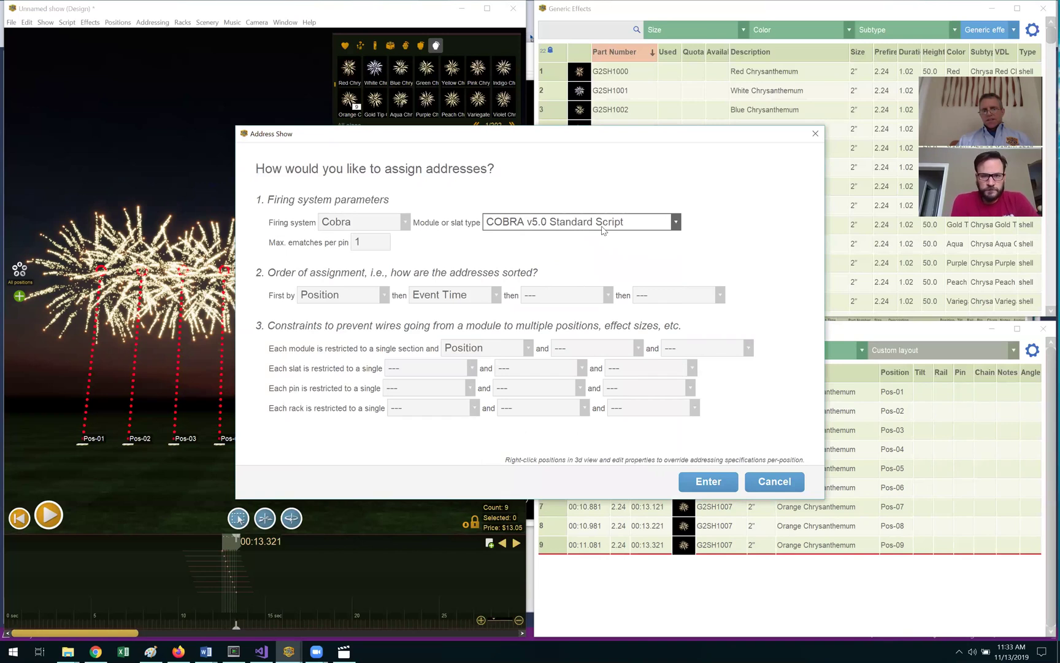
Run the addressing, move the Success summary aside to review it, and close it.
{"action": "left_click", "coordinate": [709, 481]}
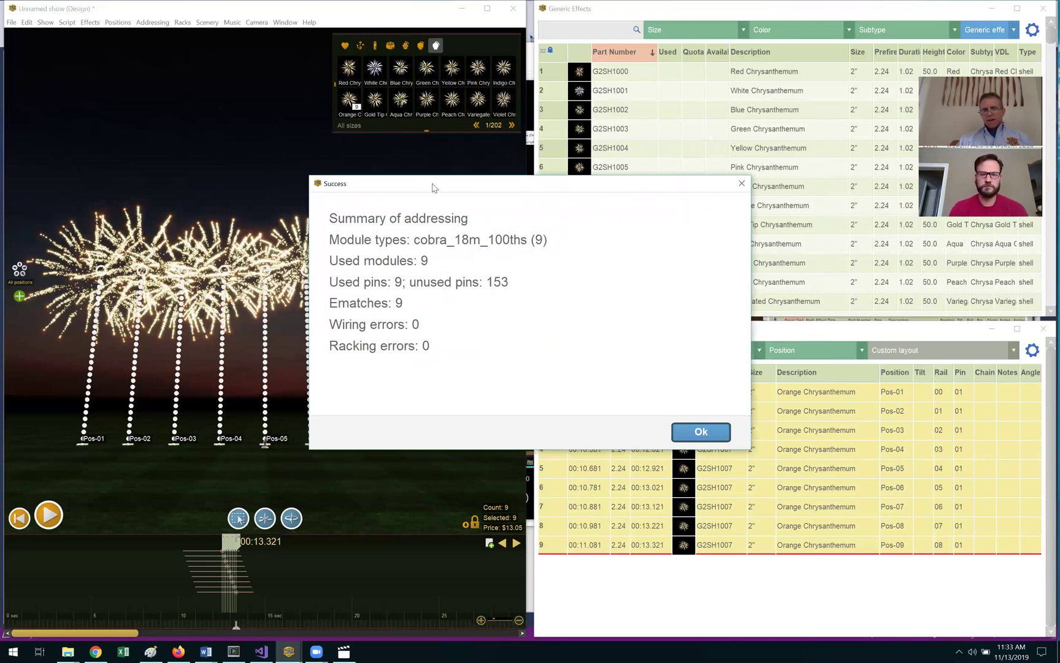
{"action": "left_click_drag", "start_coordinate": [432, 187], "coordinate": [605, 194]}
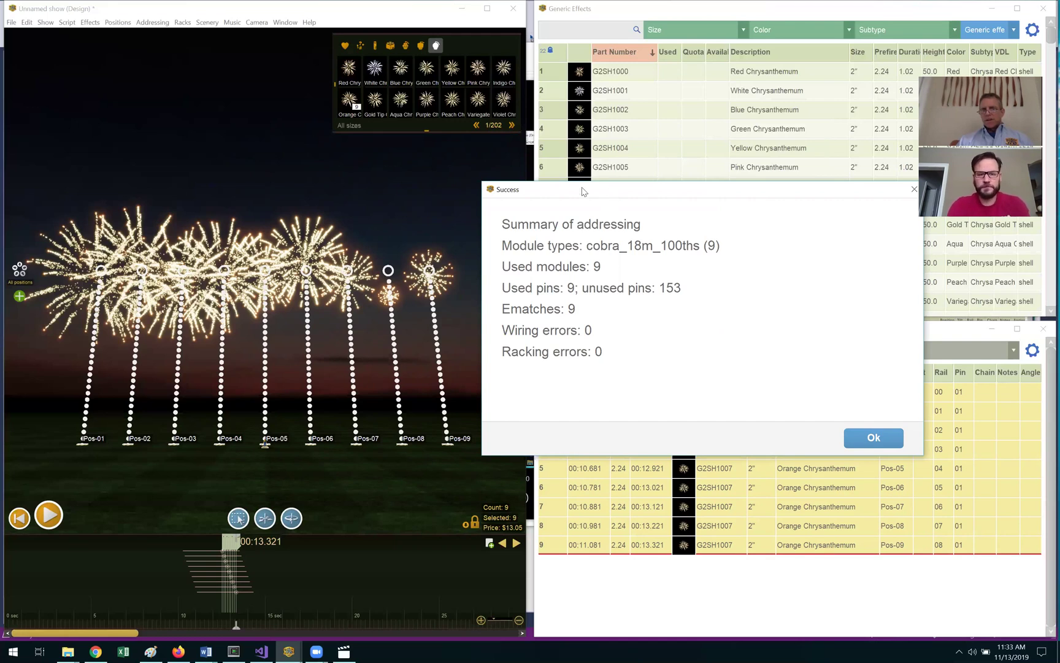
{"action": "left_click_drag", "start_coordinate": [583, 191], "coordinate": [508, 167]}
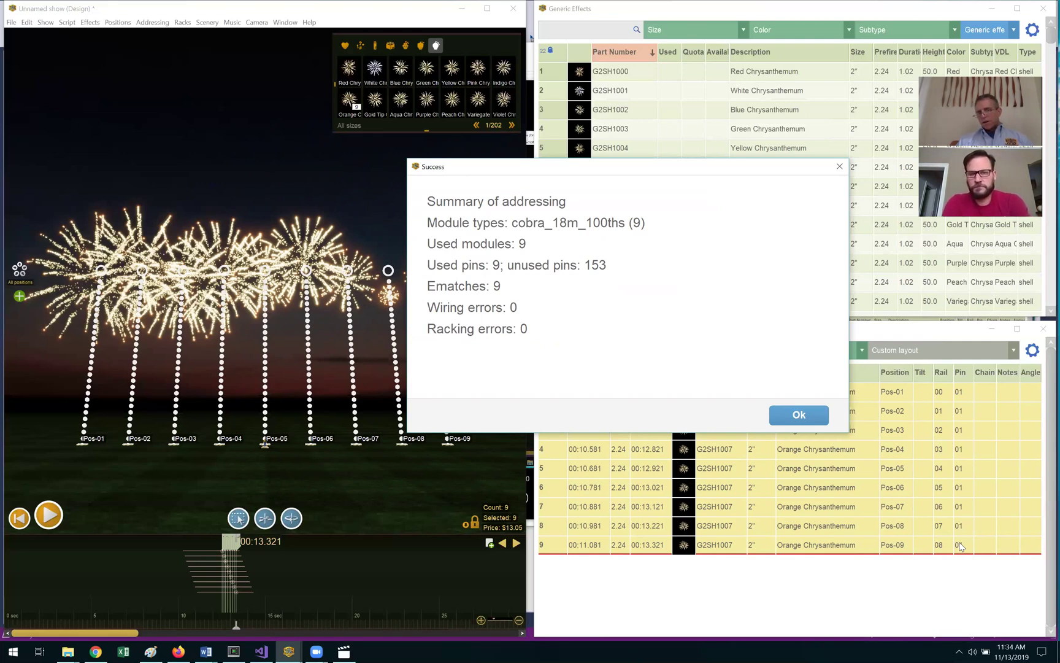
{"action": "left_click", "coordinate": [798, 416]}
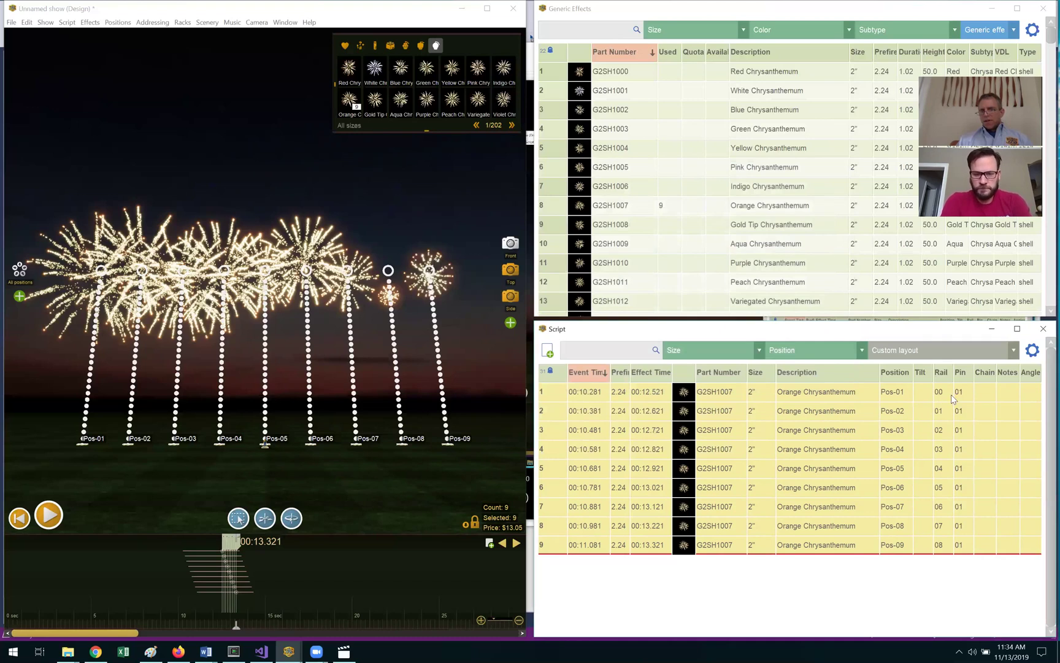
Export the firing system script file and continue past the error-free check.
{"action": "left_click", "coordinate": [13, 22]}
{"action": "mouse_move", "coordinate": [35, 119]}
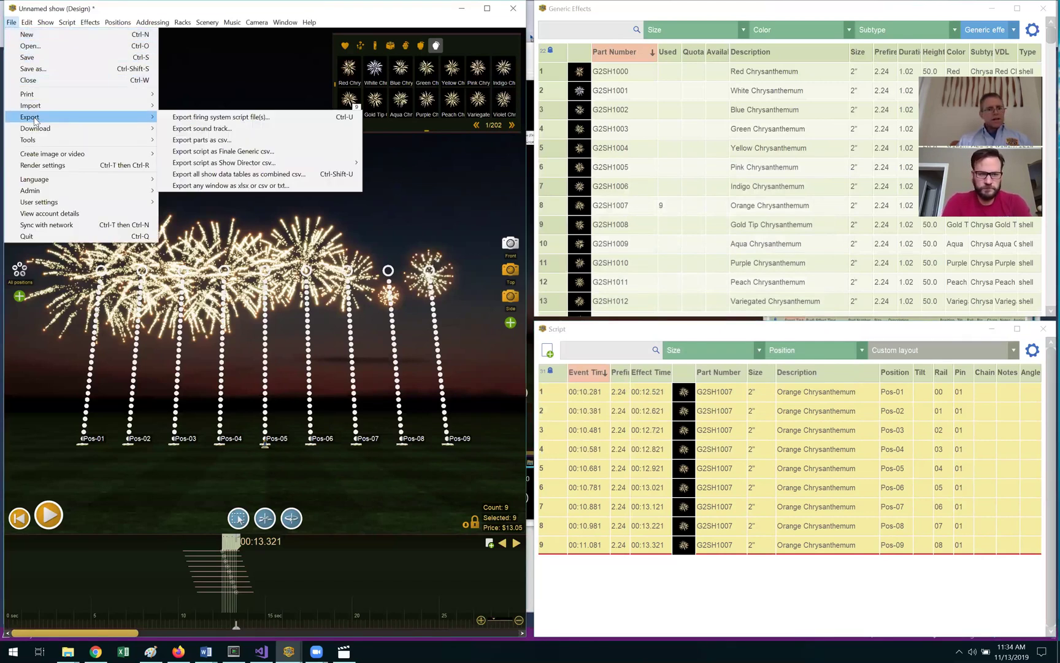
{"action": "left_click", "coordinate": [186, 118]}
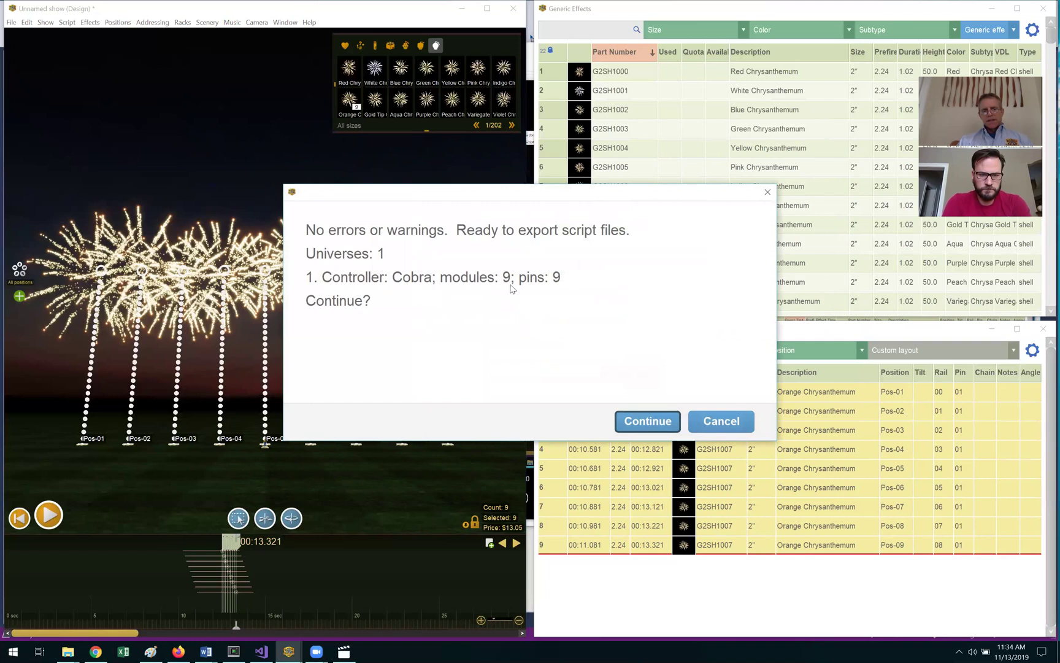
{"action": "left_click", "coordinate": [648, 422]}
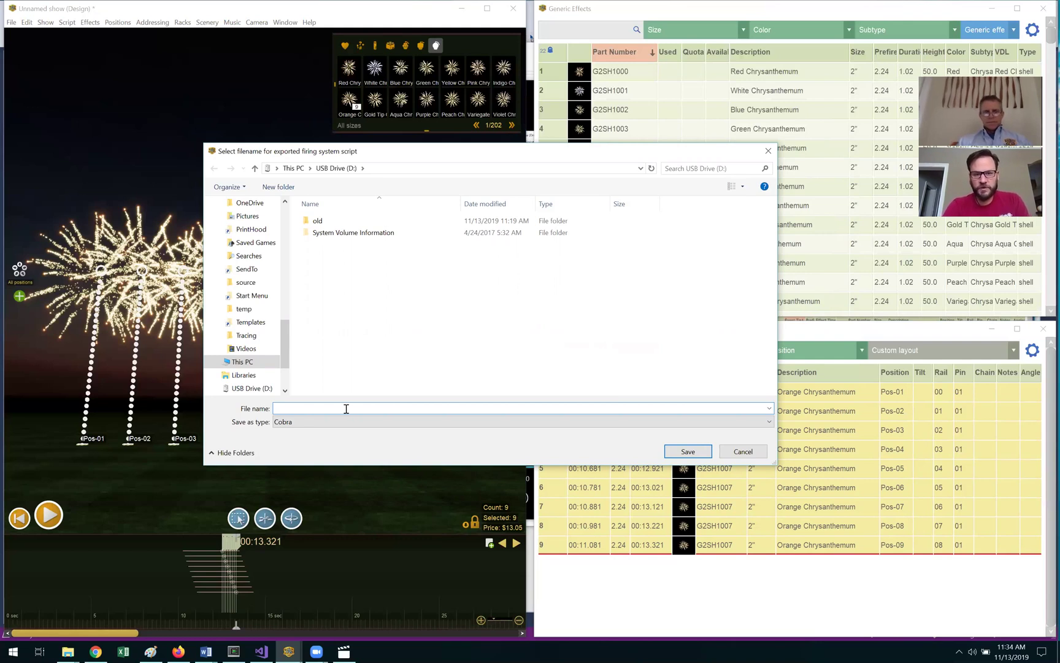
Save the Cobra script as cobra.csv and acknowledge the 9-module, 9-pin export summary.
{"action": "type", "text": "cobra"}
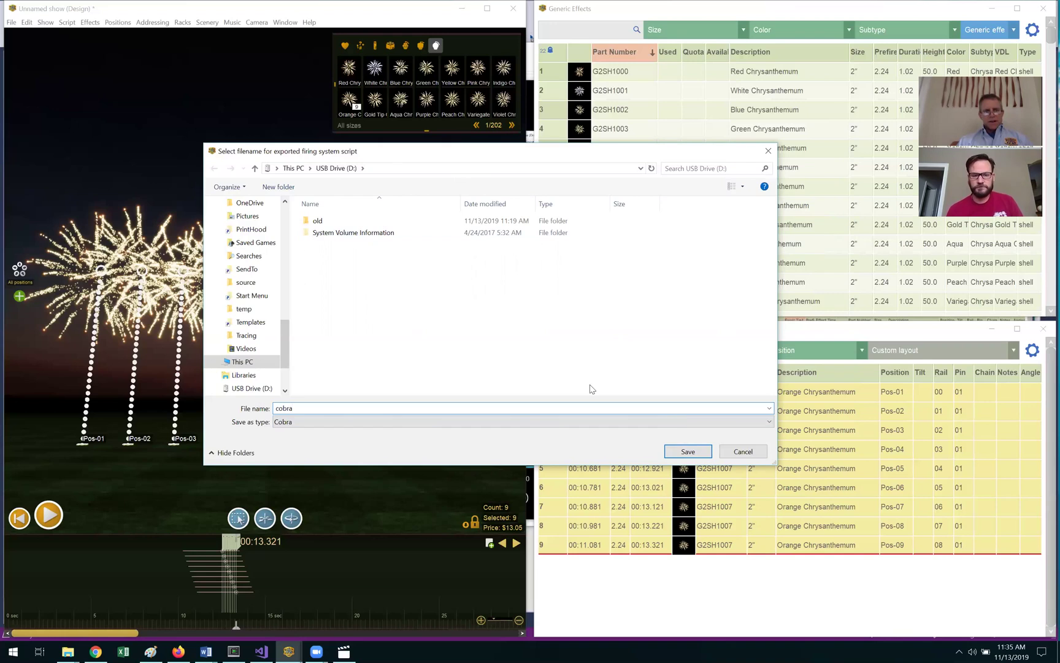
{"action": "left_click", "coordinate": [690, 452]}
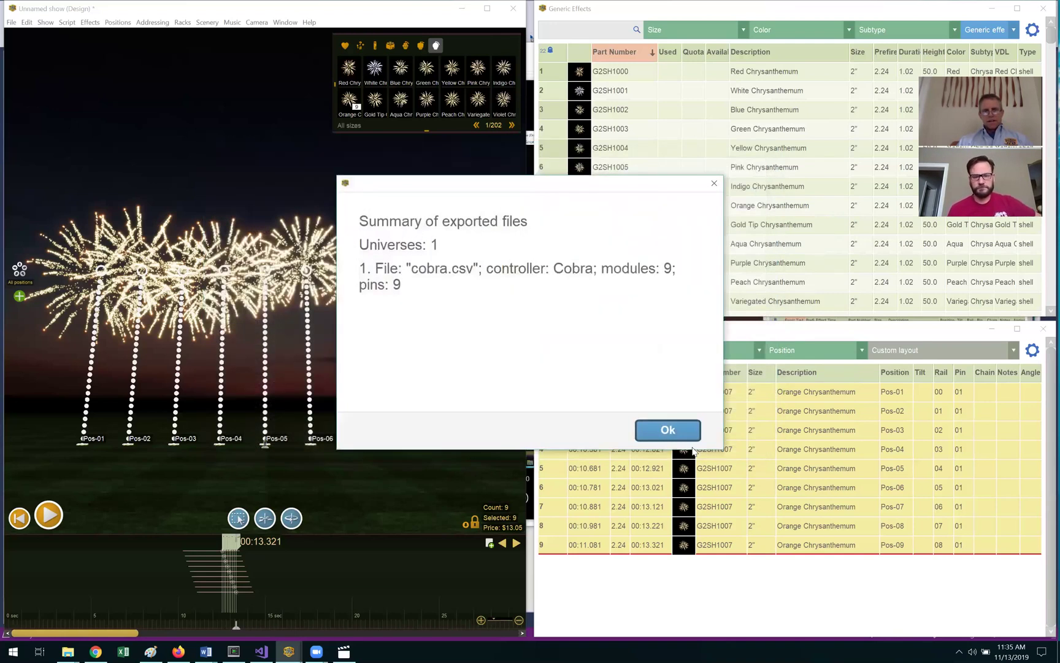
{"action": "left_click", "coordinate": [669, 430]}
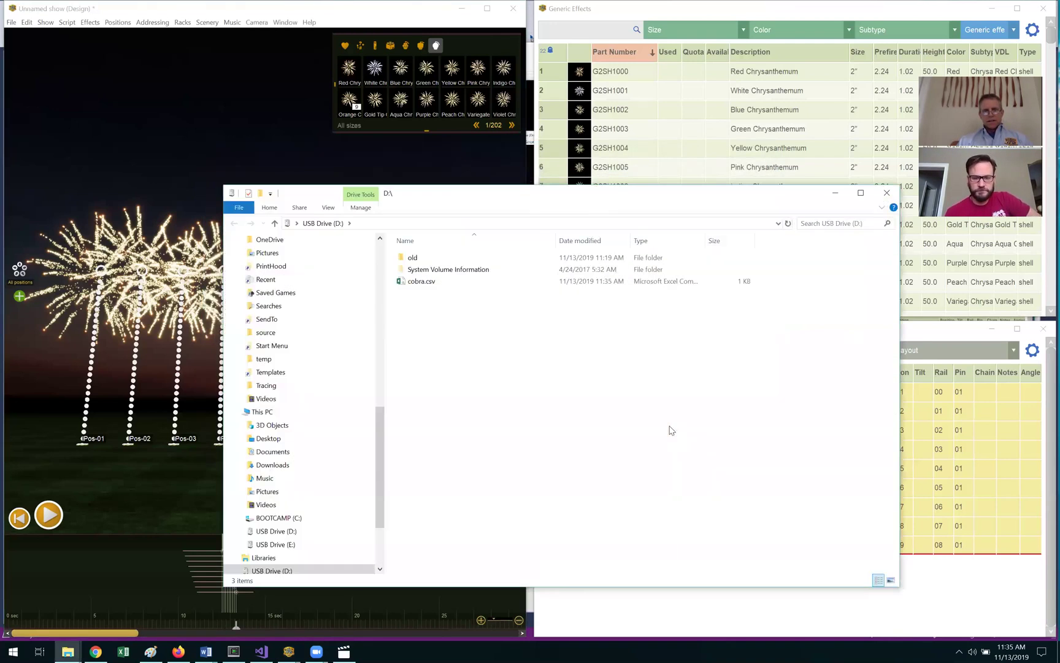
Open cobra.csv in Excel and autofit every column to its contents.
{"action": "double_click", "coordinate": [417, 281]}
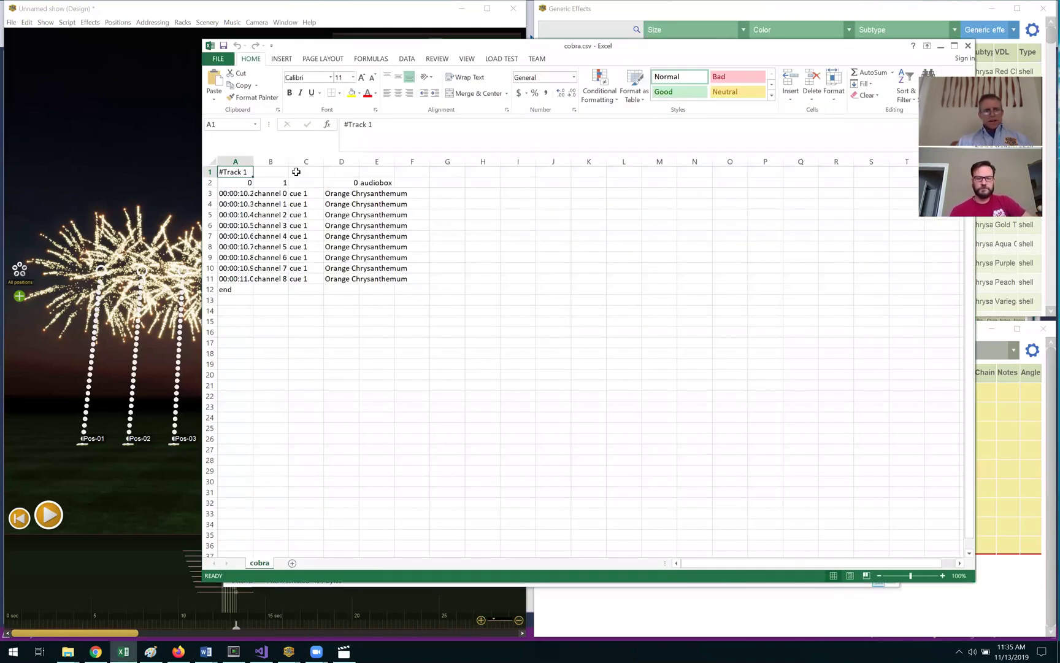
{"action": "left_click", "coordinate": [212, 161]}
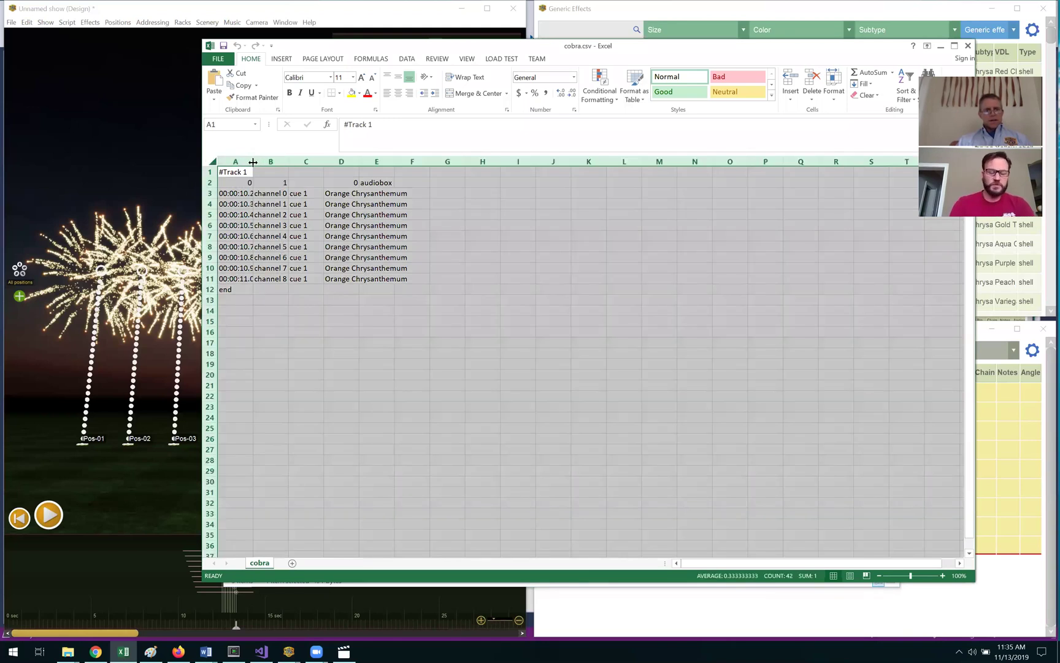
{"action": "double_click", "coordinate": [253, 161]}
{"action": "left_click", "coordinate": [375, 335]}
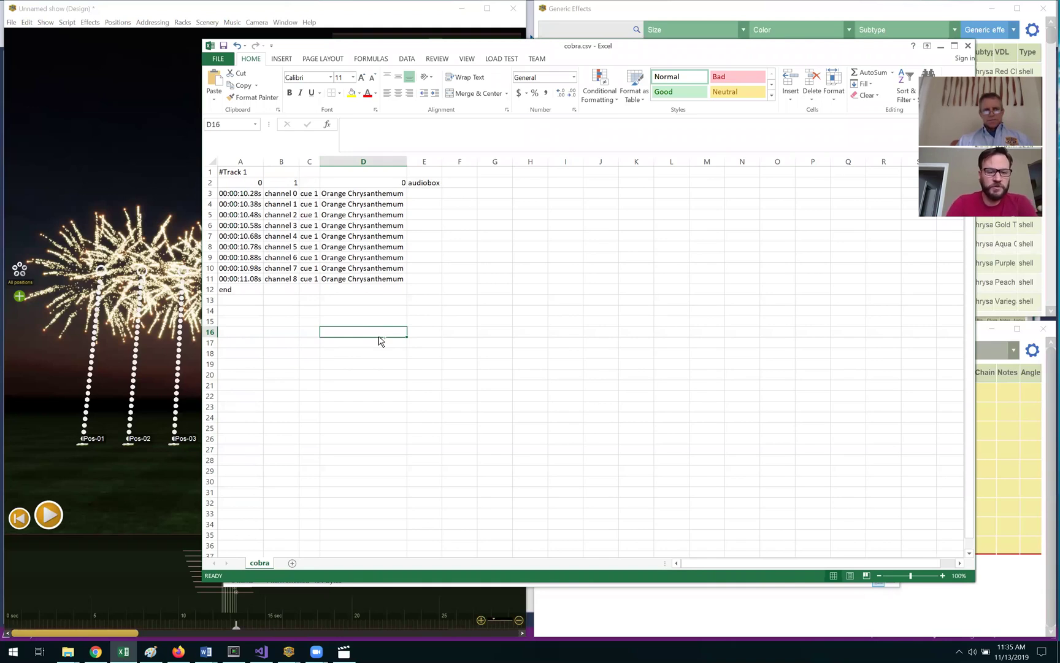
{"action": "scroll", "coordinate": [379, 340], "scroll_direction": "up", "scroll_amount": 4, "text": "ctrl"}
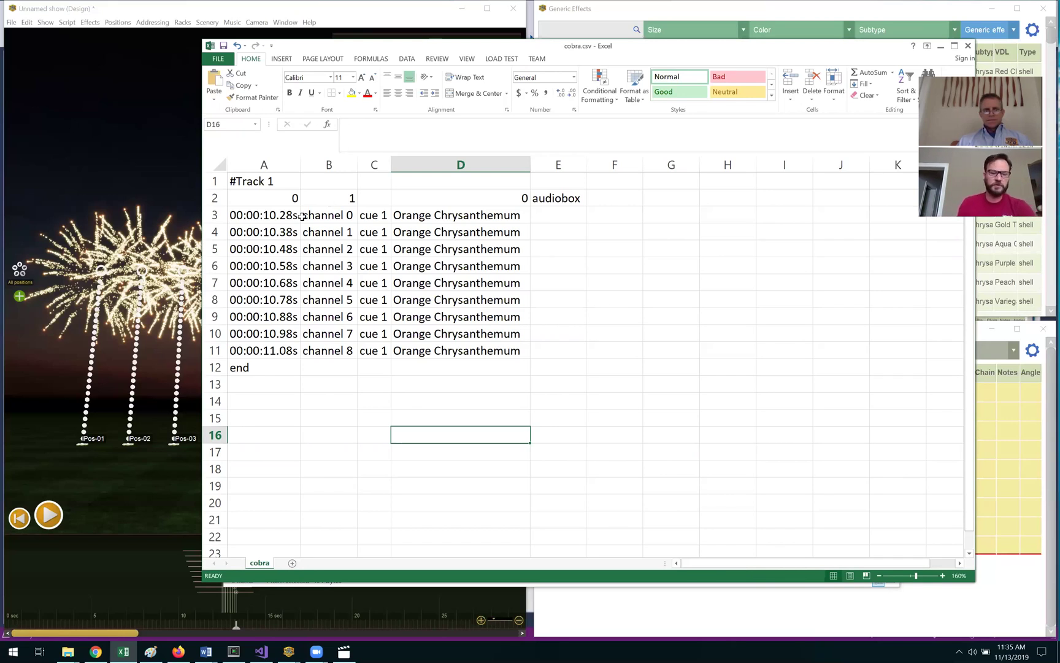
Inspect the cue times in column A, row 2, and the Orange Chrysanthemum description in D8.
{"action": "left_click_drag", "start_coordinate": [251, 217], "coordinate": [264, 349]}
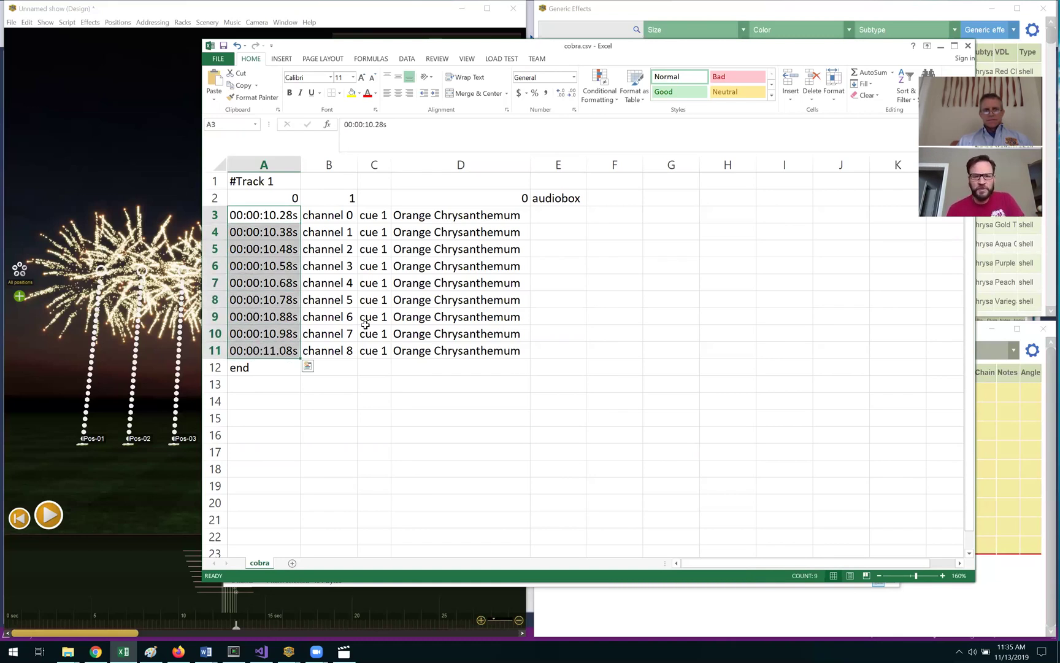
{"action": "left_click", "coordinate": [385, 362]}
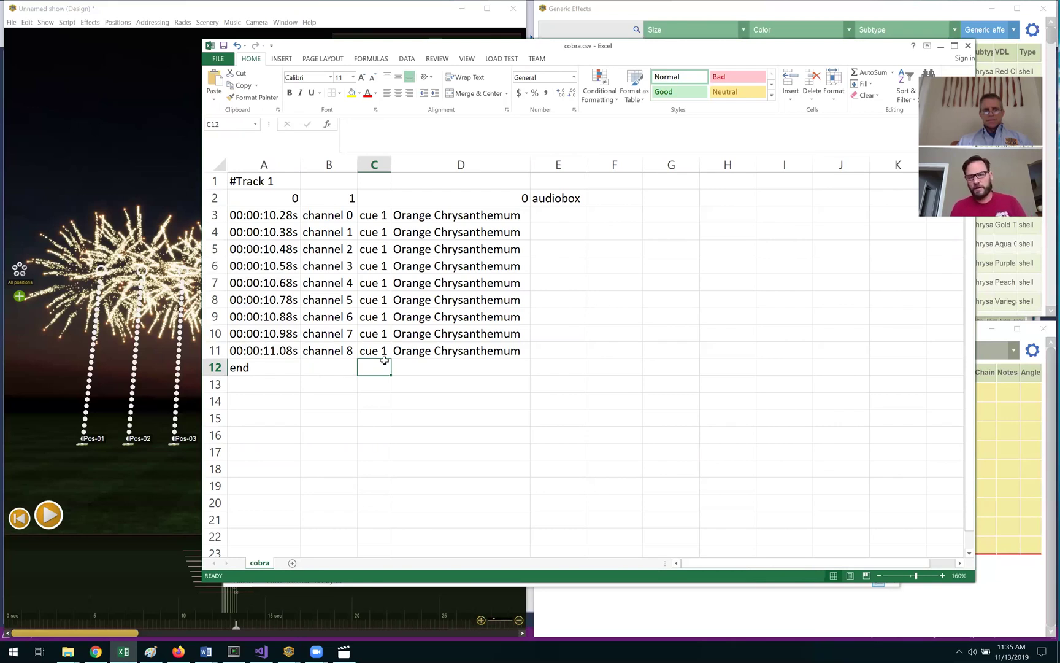
{"action": "left_click", "coordinate": [215, 198]}
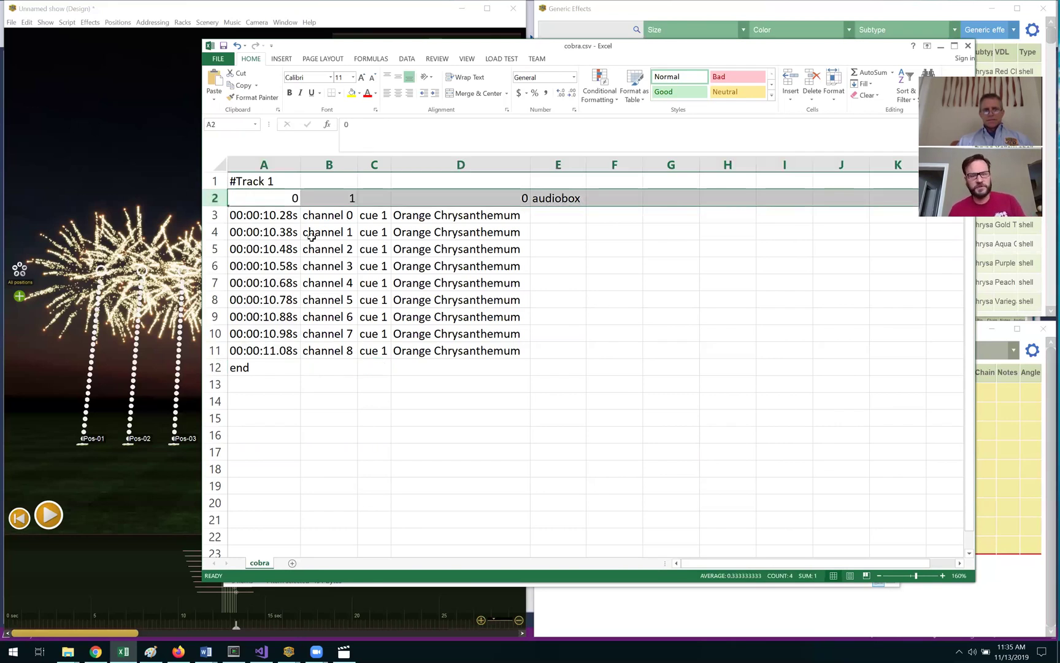
{"action": "left_click", "coordinate": [511, 293]}
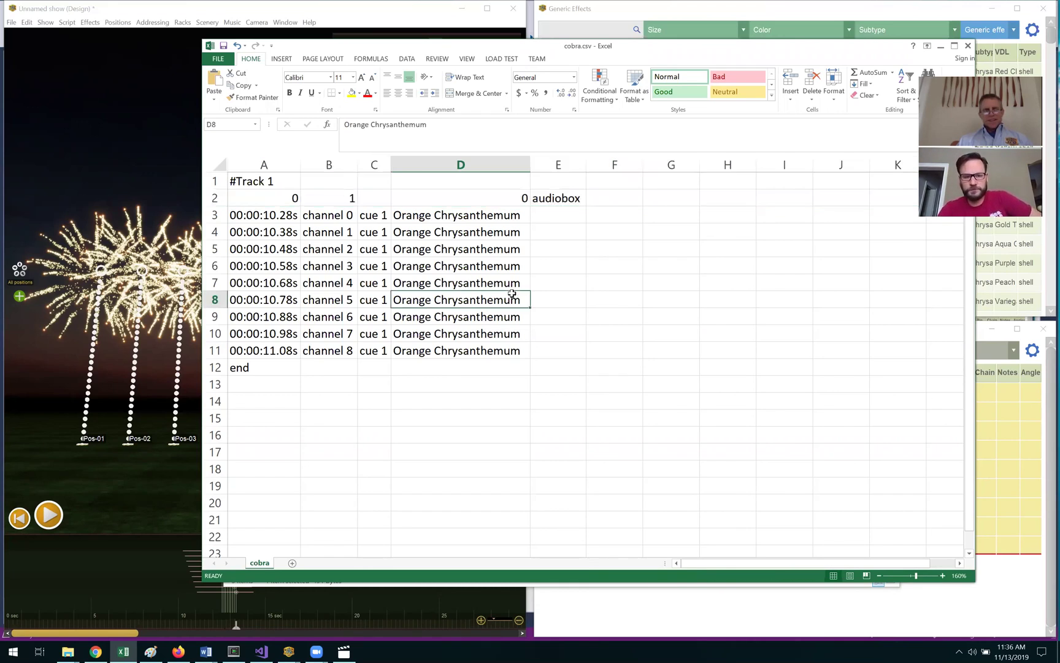